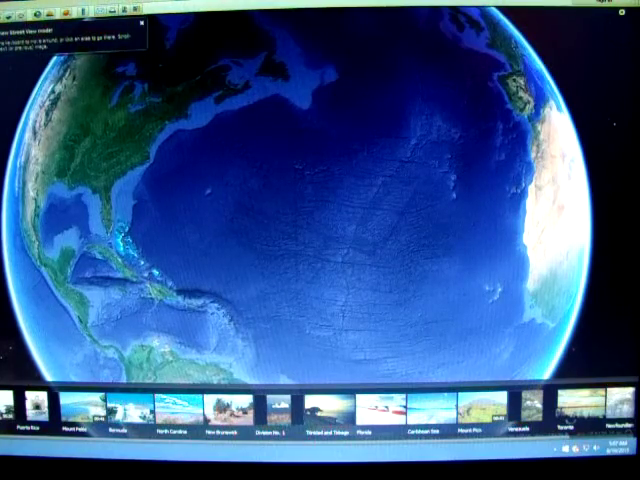
# - Pan north toward Greenland, then open and close the Sasquatch placemark's details
pyautogui.press('Up')
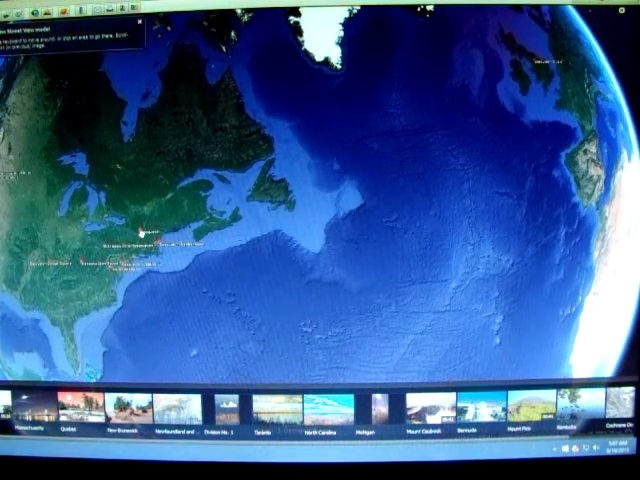
pyautogui.click(143, 235)
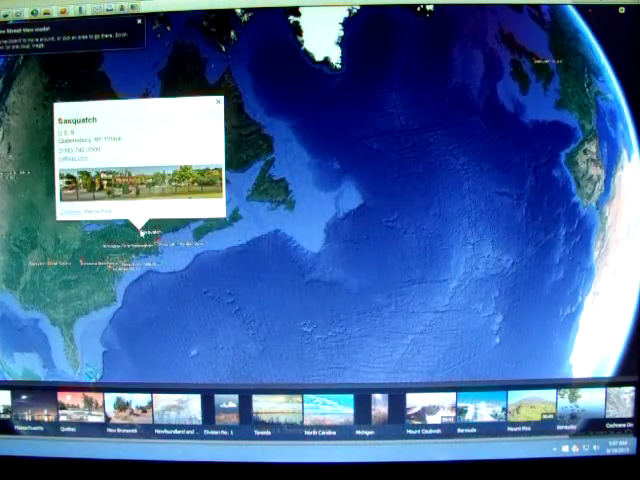
pyautogui.click(143, 233)
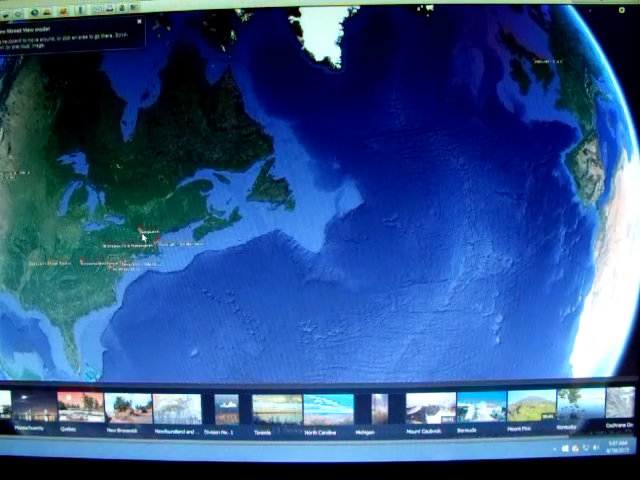
pyautogui.click(143, 232)
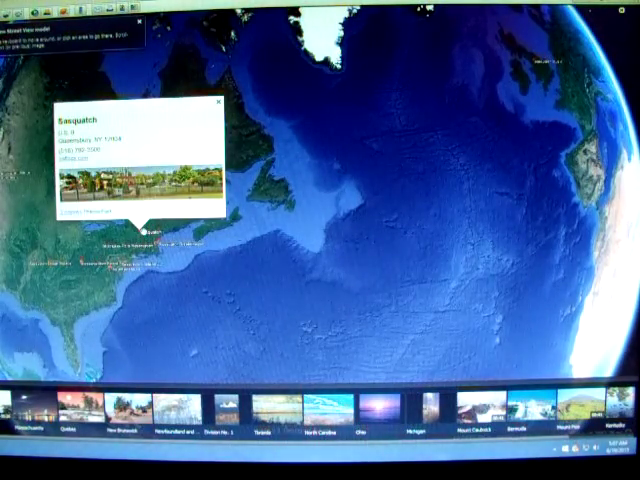
pyautogui.click(130, 244)
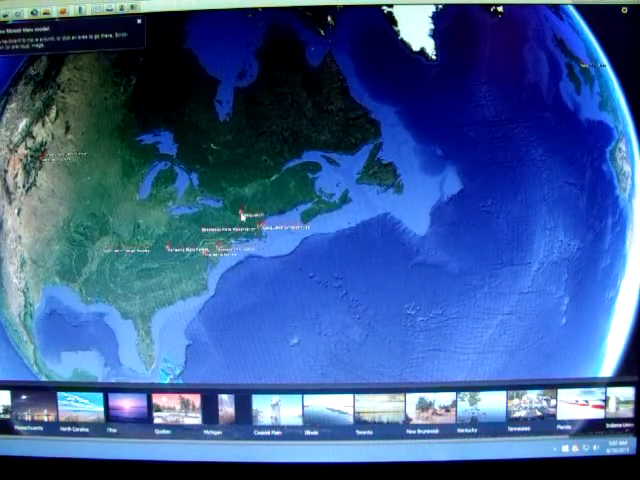
pyautogui.click(240, 214)
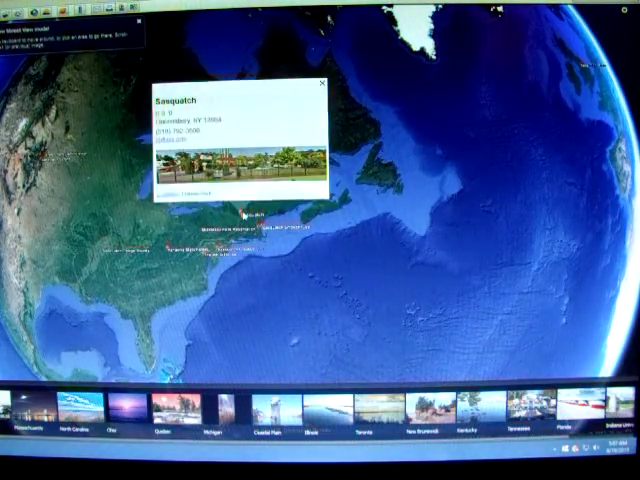
pyautogui.click(240, 214)
pyautogui.click(217, 219)
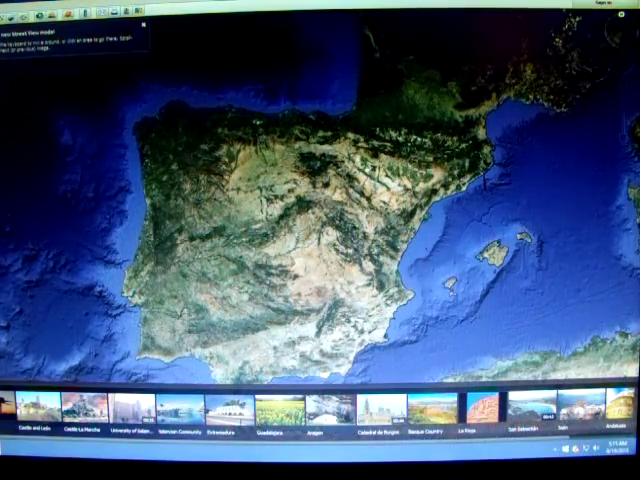
# - Pan north from Spain past France toward Great Britain and Ireland
pyautogui.press('Up')
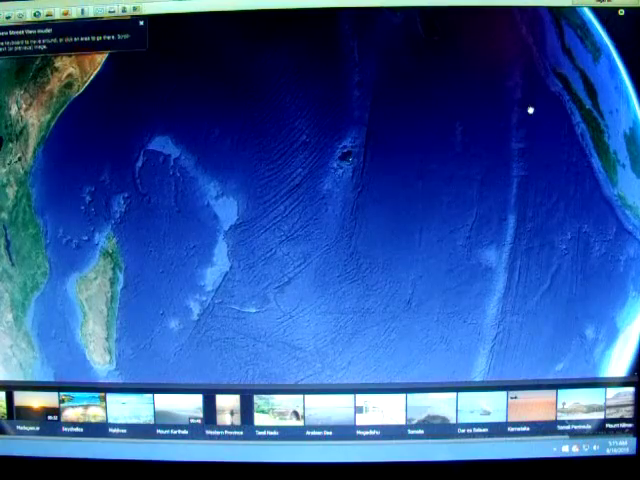
# - Drag the globe across the Indian Ocean toward Australia, leaving Madagascar on the left
pyautogui.moveTo(597, 323)
pyautogui.mouseDown()
pyautogui.moveTo(169, 61)
pyautogui.moveTo(560, 340)
pyautogui.moveTo(632, 322)
pyautogui.moveTo(610, 265)
pyautogui.mouseUp()
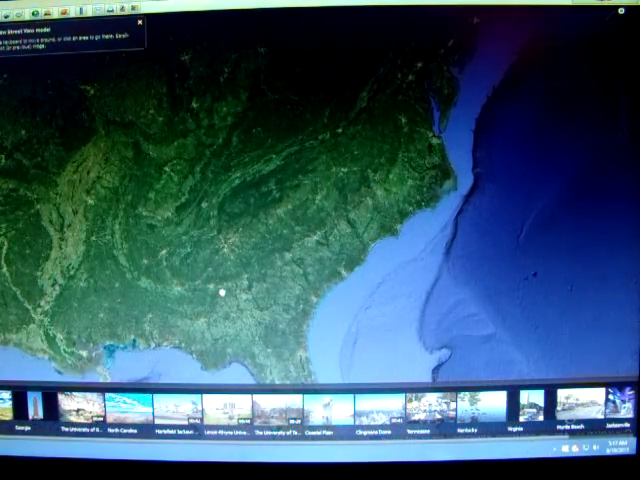
pyautogui.scroll(-5, 222, 292)
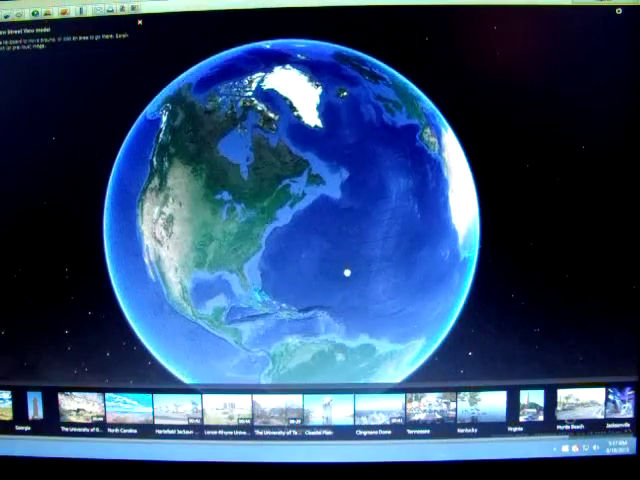
pyautogui.scroll(-2, 347, 272)
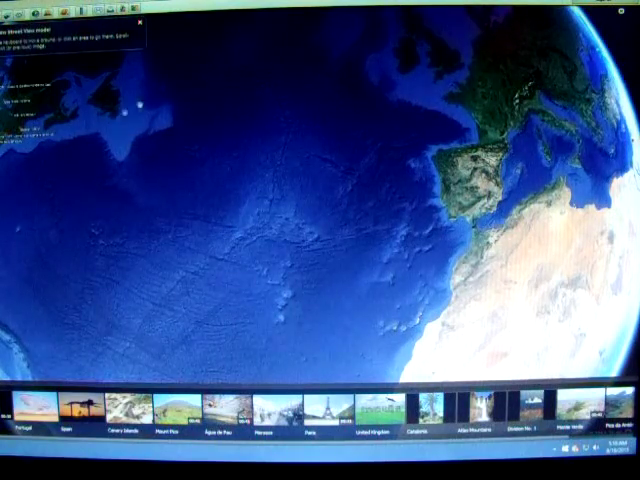
# - Swing the globe west across the Atlantic to eastern North America and Greenland
pyautogui.moveTo(208, 131)
pyautogui.mouseDown()
pyautogui.moveTo(389, 187)
pyautogui.moveTo(511, 210)
pyautogui.moveTo(255, 211)
pyautogui.moveTo(529, 230)
pyautogui.mouseUp()
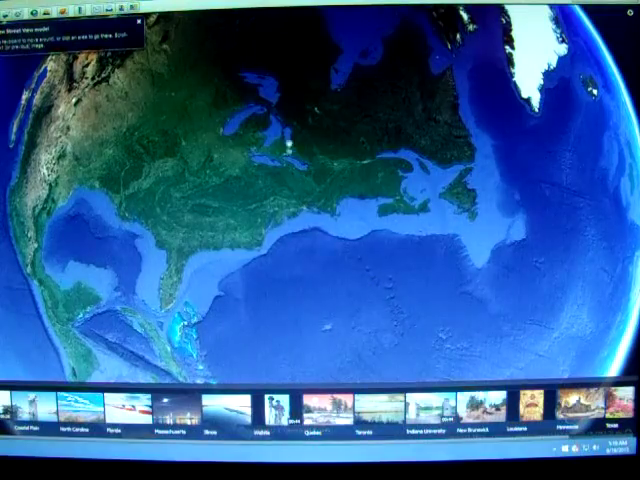
# - Rotate the globe to centre North America, then over Canada toward Hudson Bay and Greenland
pyautogui.moveTo(210, 75)
pyautogui.mouseDown()
pyautogui.moveTo(307, 200)
pyautogui.moveTo(336, 217)
pyautogui.mouseUp()
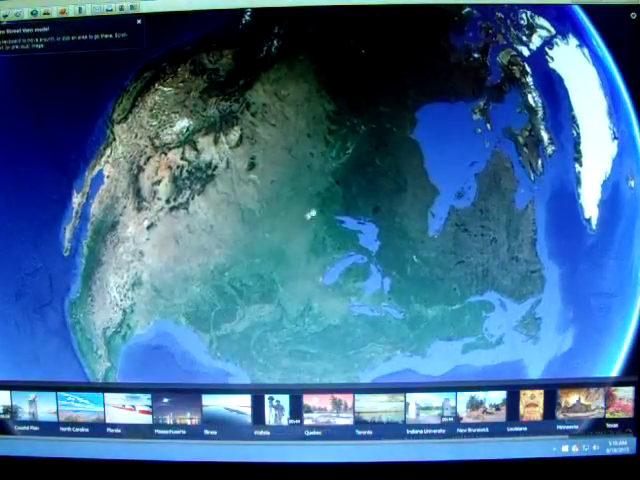
pyautogui.moveTo(353, 172); pyautogui.dragTo(284, 200)
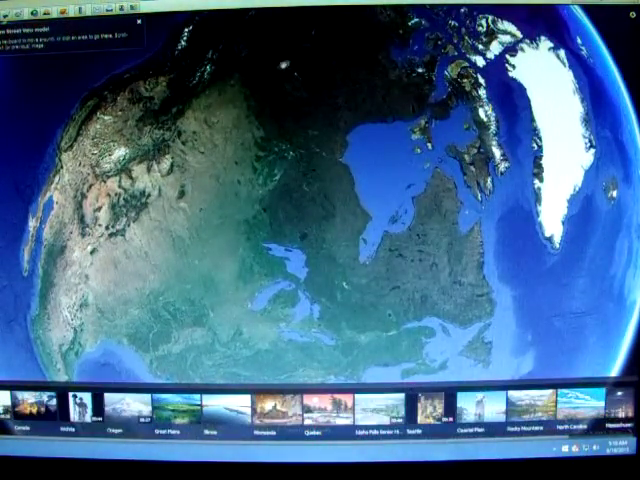
pyautogui.moveTo(364, 112); pyautogui.dragTo(311, 164)
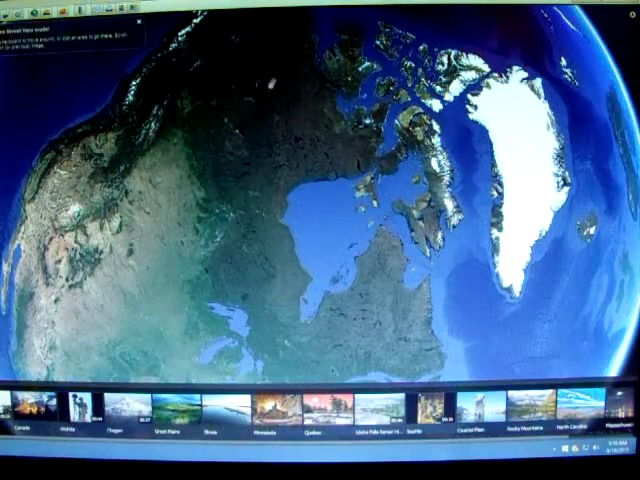